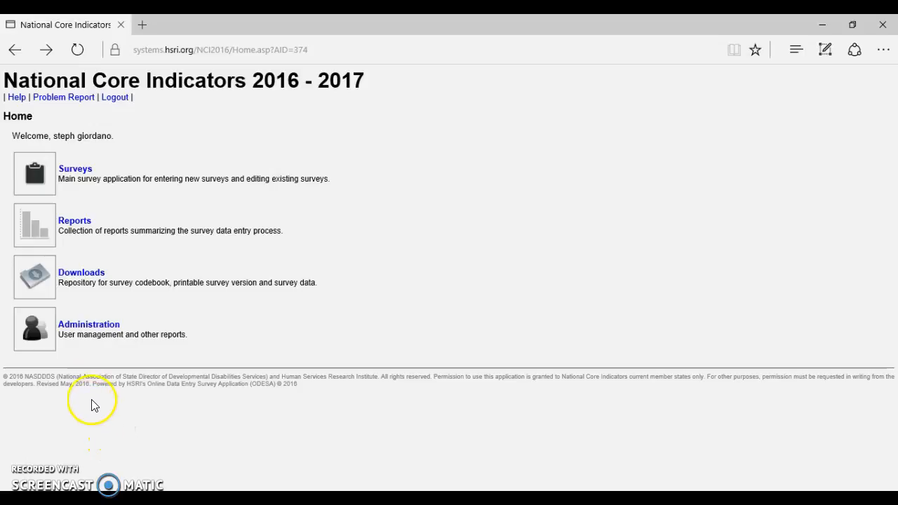
- Open the form for adding a new user from the administration area's user accounts
click(93, 332)
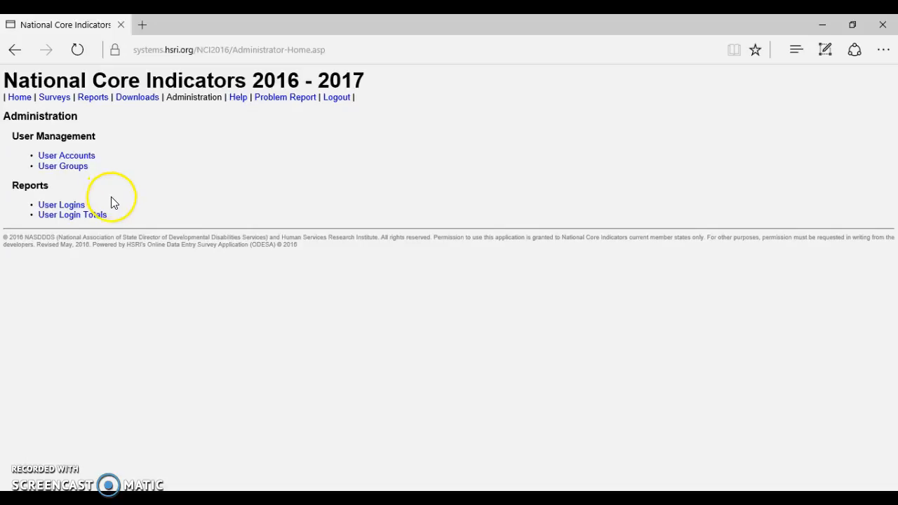
click(89, 160)
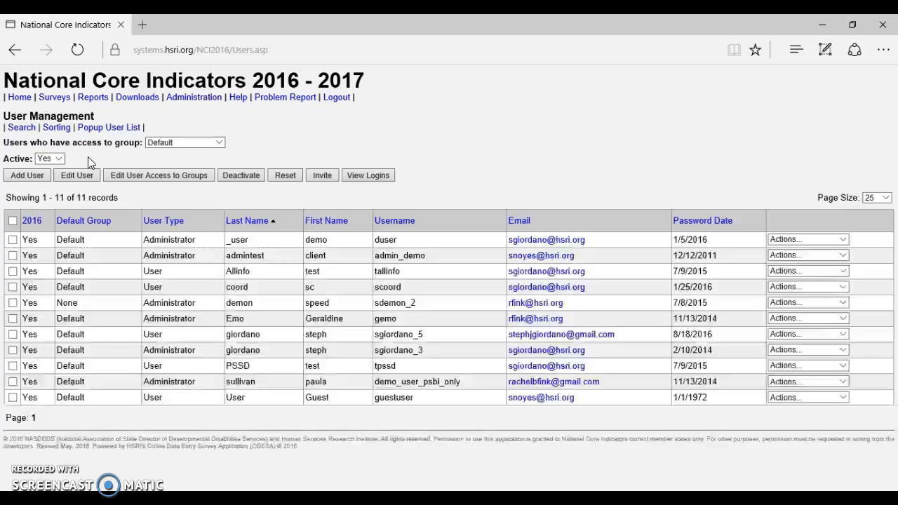
click(28, 175)
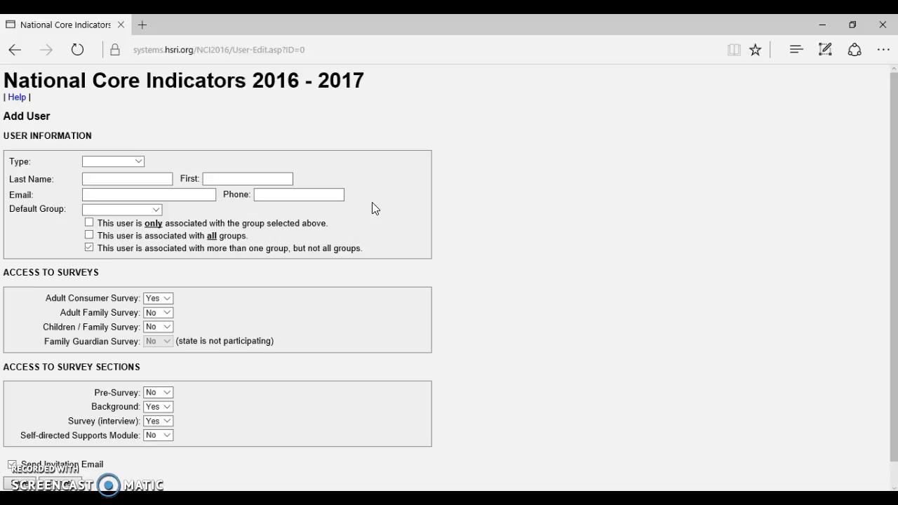
- Set the new user's type to User and fill in the user's last and first name
click(137, 163)
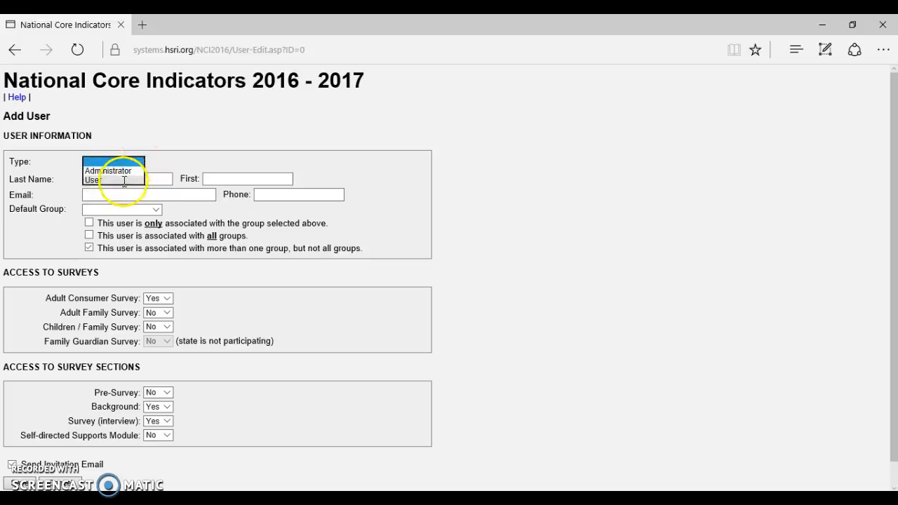
click(124, 180)
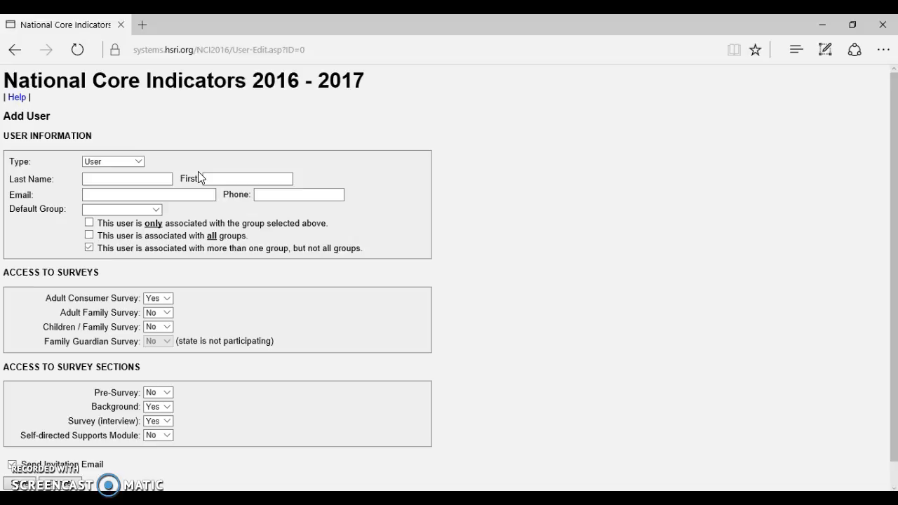
click(160, 180)
click(126, 199)
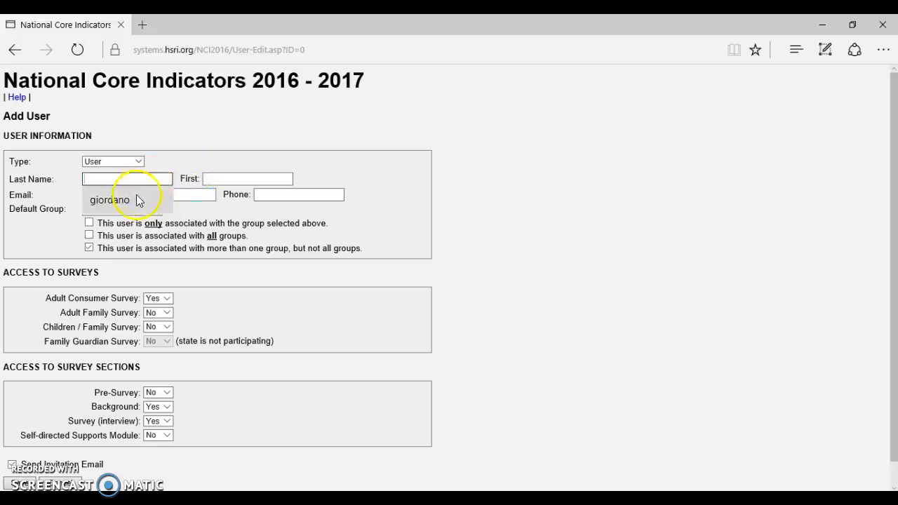
click(209, 178)
click(221, 196)
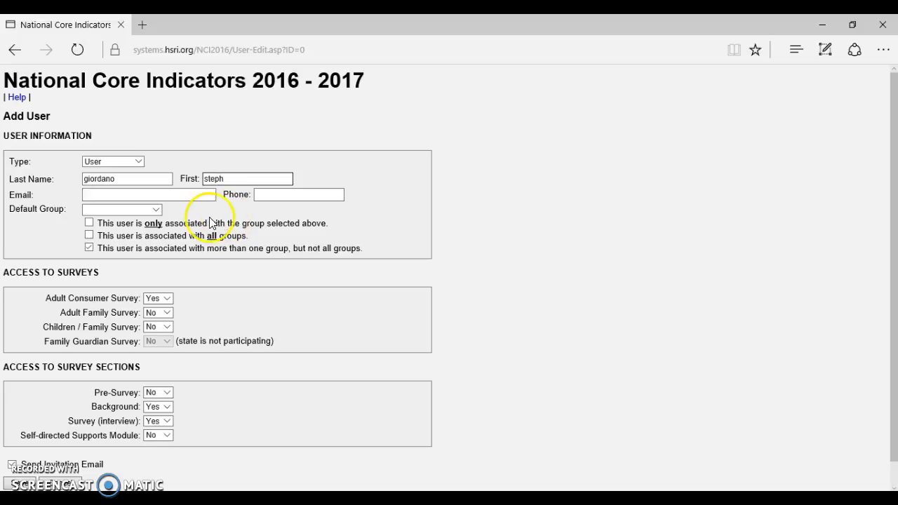
- Set the new user's default group to Group1
click(154, 211)
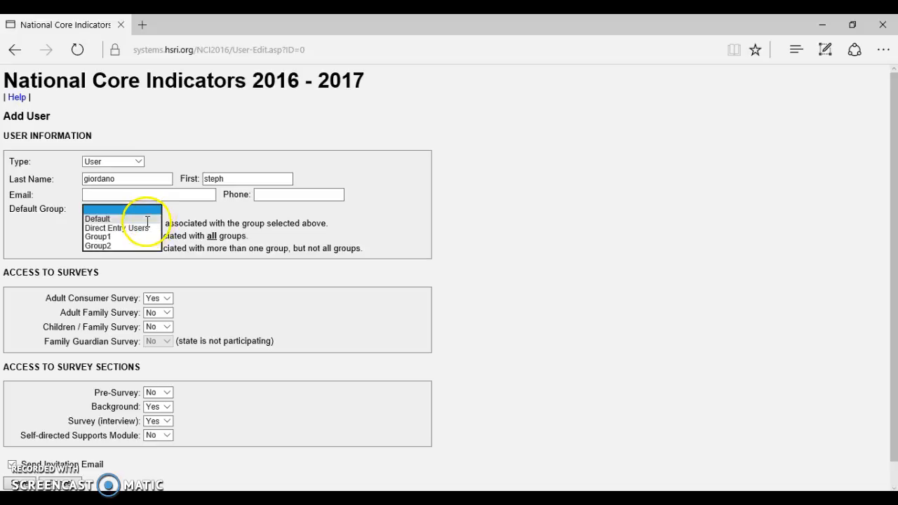
click(147, 219)
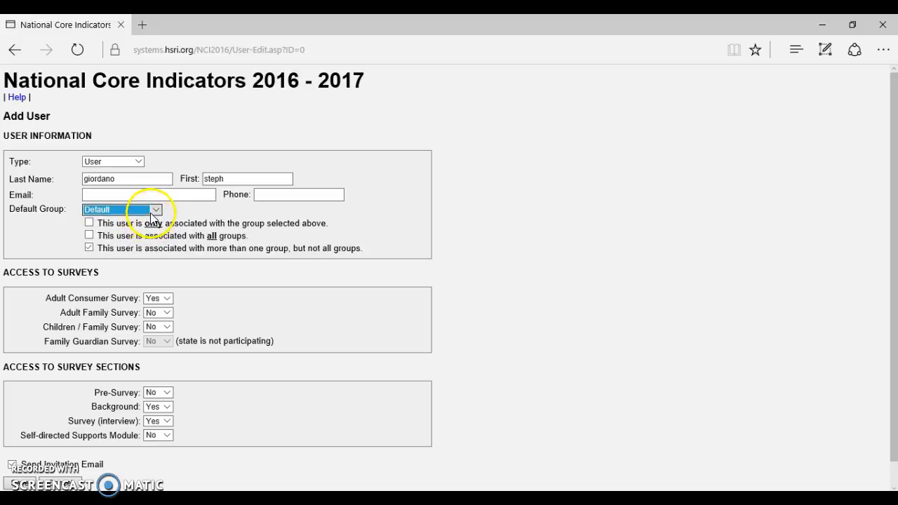
click(156, 213)
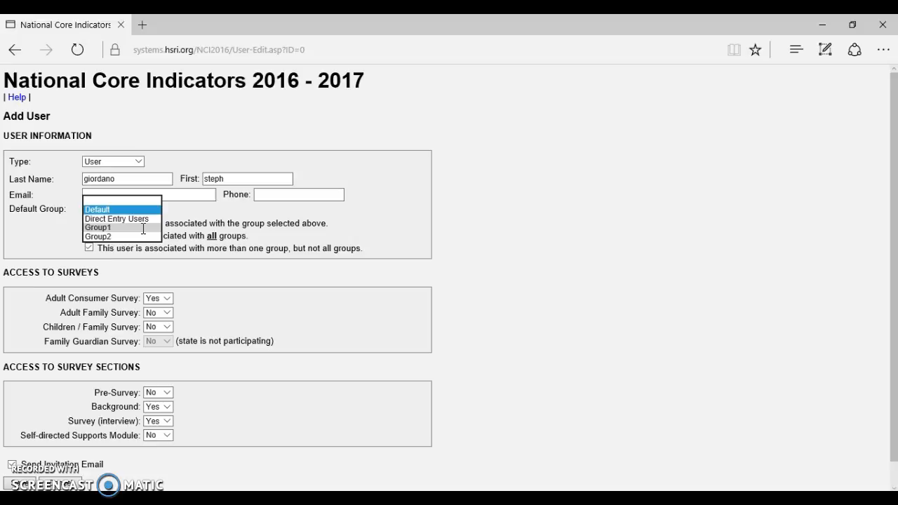
click(143, 227)
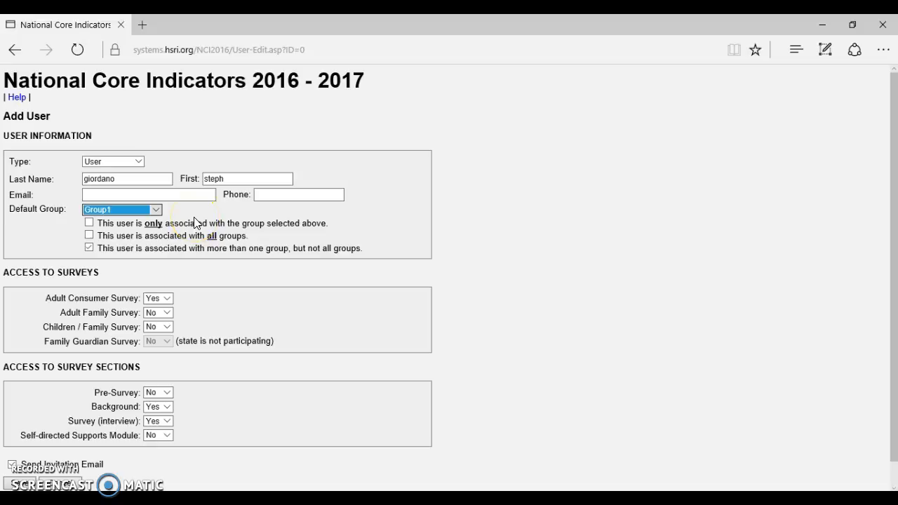
- Try the group association options and mark the user as associated with all groups
click(90, 224)
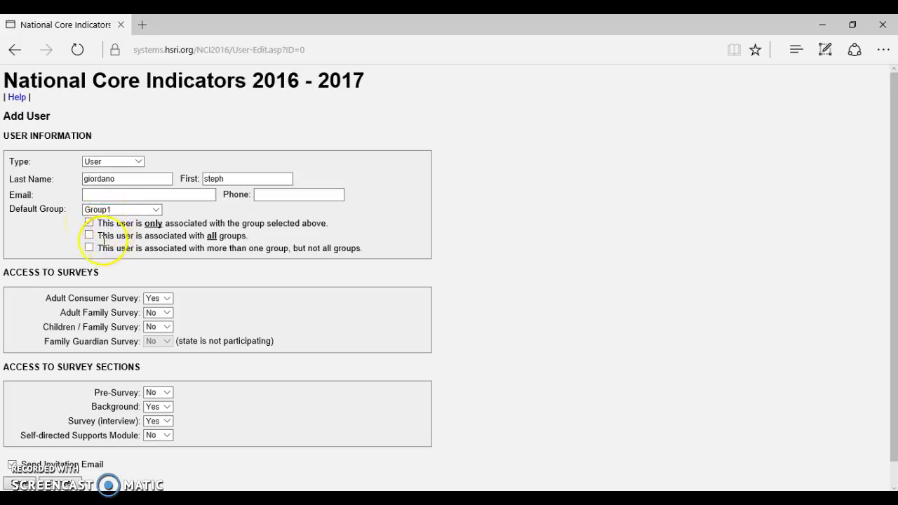
click(90, 251)
click(90, 250)
click(89, 223)
click(89, 237)
- Set the user's access to the Children / Family Survey to Yes
click(256, 321)
scroll(253, 322, down, 1)
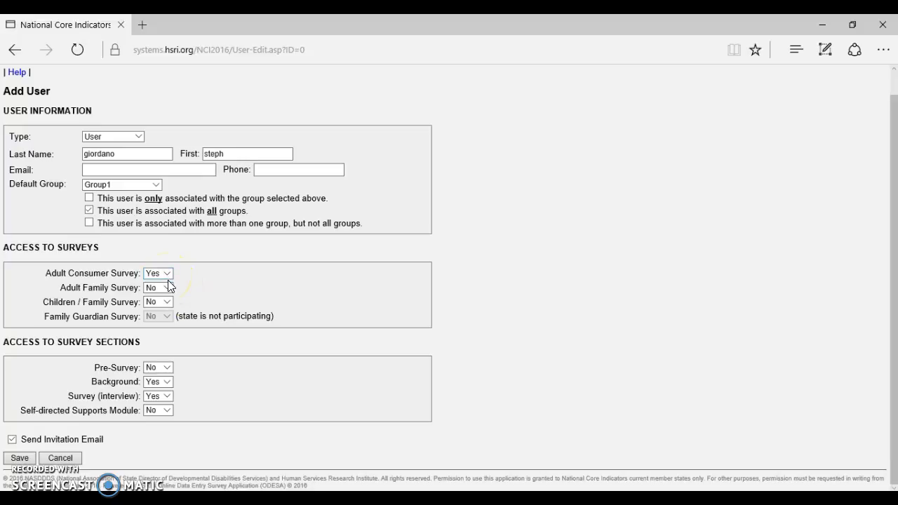
click(166, 301)
click(166, 293)
right_click(209, 305)
click(192, 315)
drag(179, 316, 264, 328)
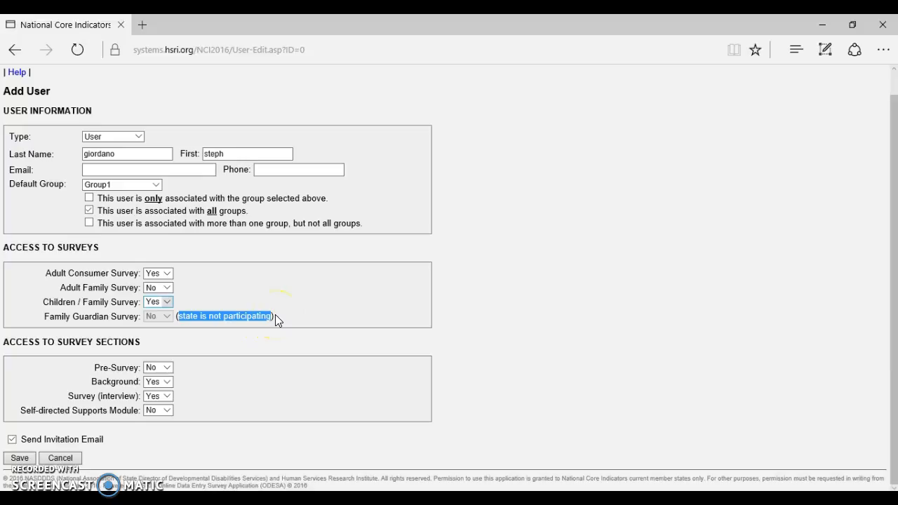
click(208, 351)
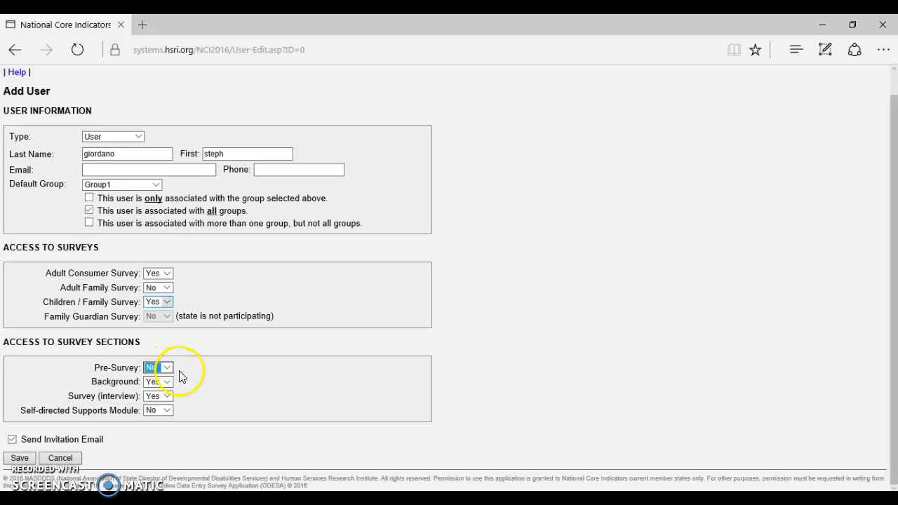
- Set the user's access to the Survey (interview) section to No
click(181, 371)
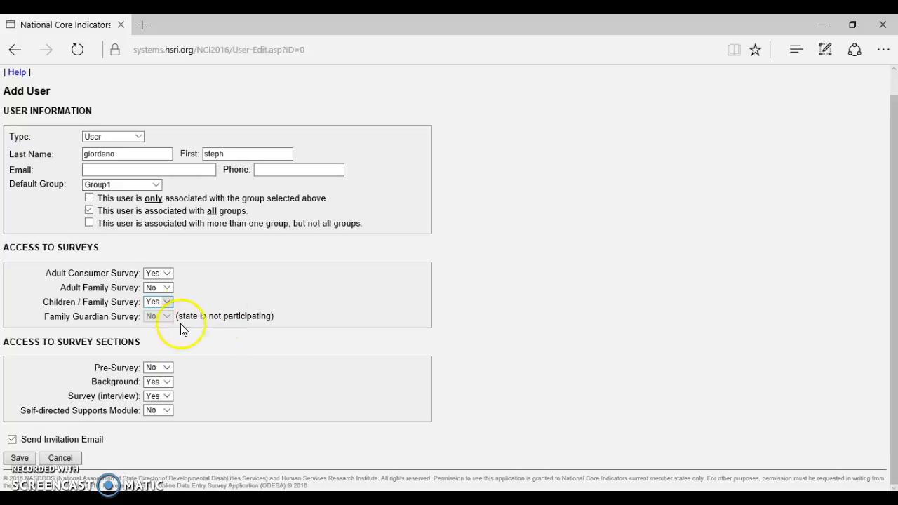
click(169, 390)
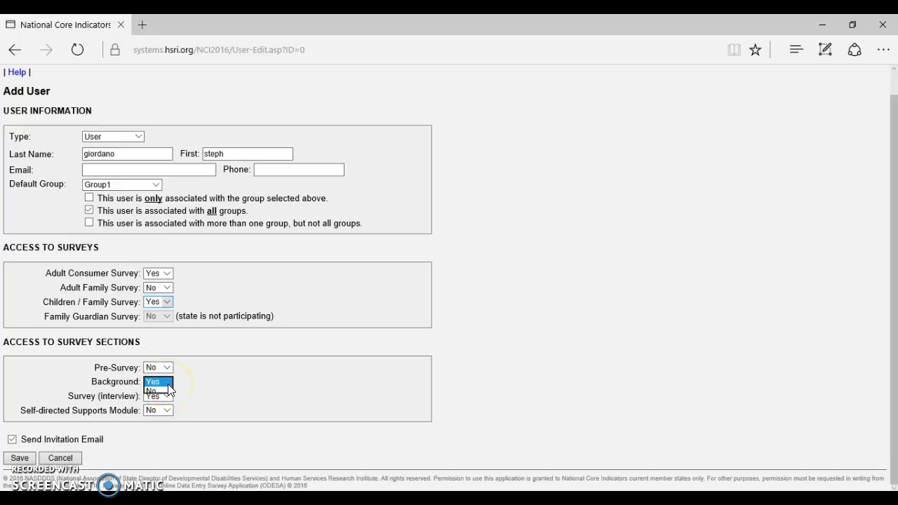
click(169, 390)
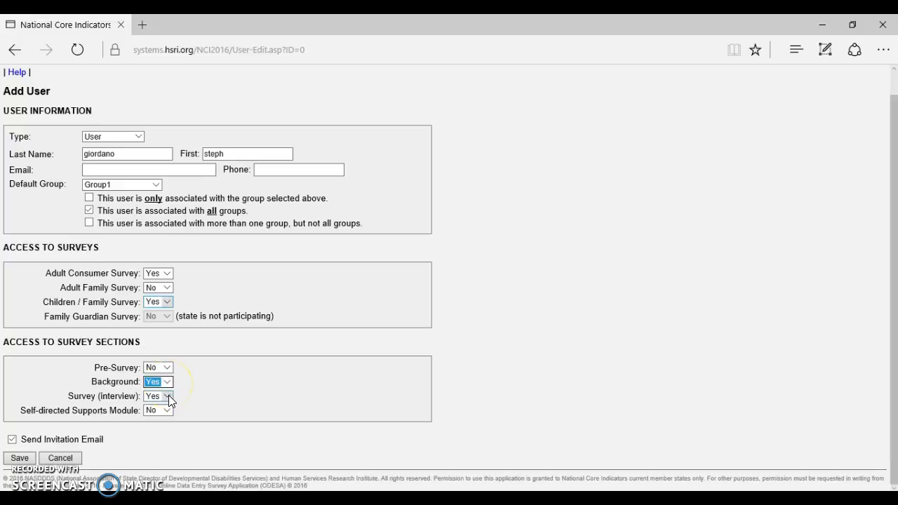
click(169, 395)
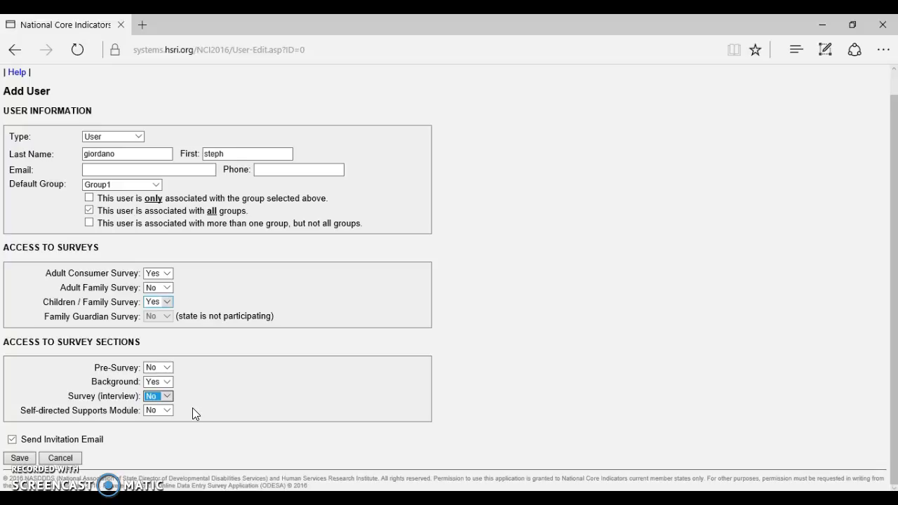
click(169, 434)
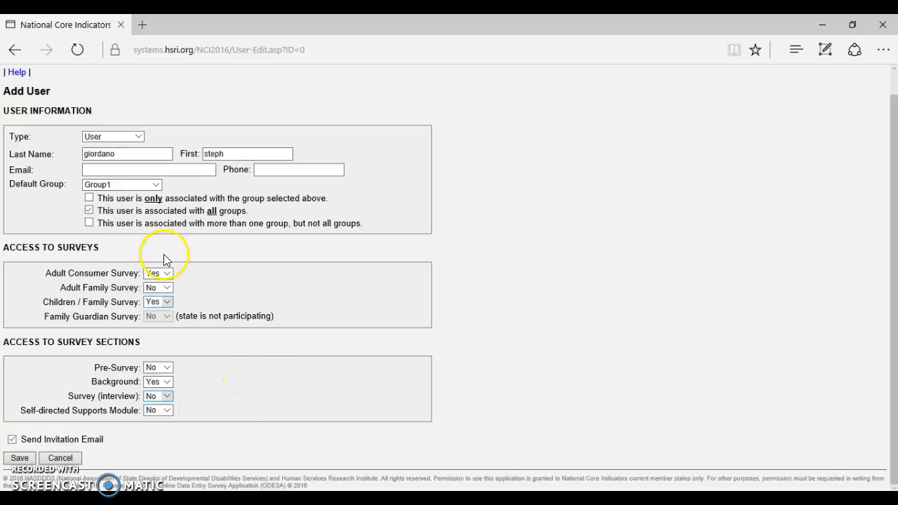
- Change the new user's type to Administrator
click(140, 138)
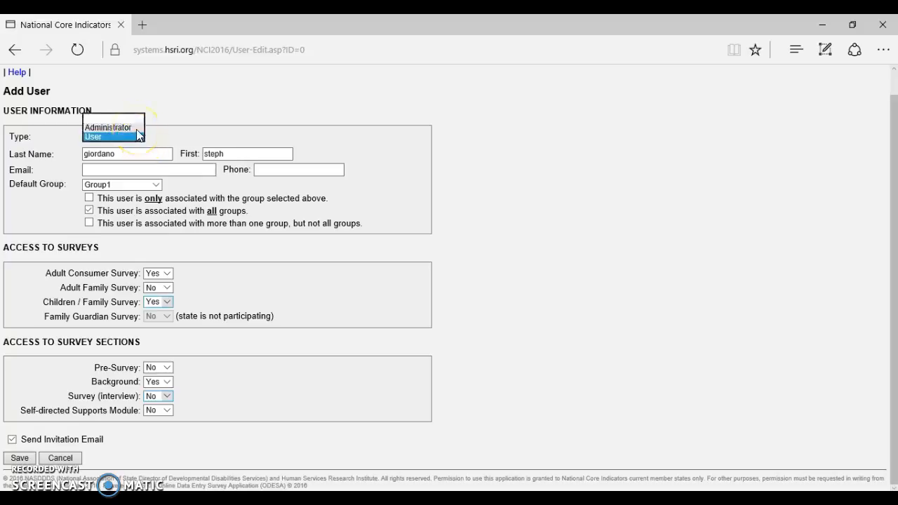
click(135, 127)
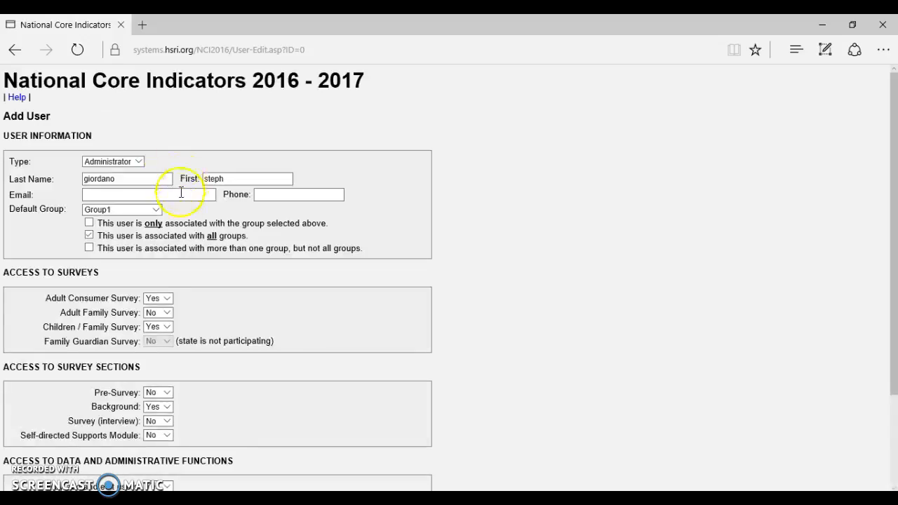
scroll(254, 311, down, 3)
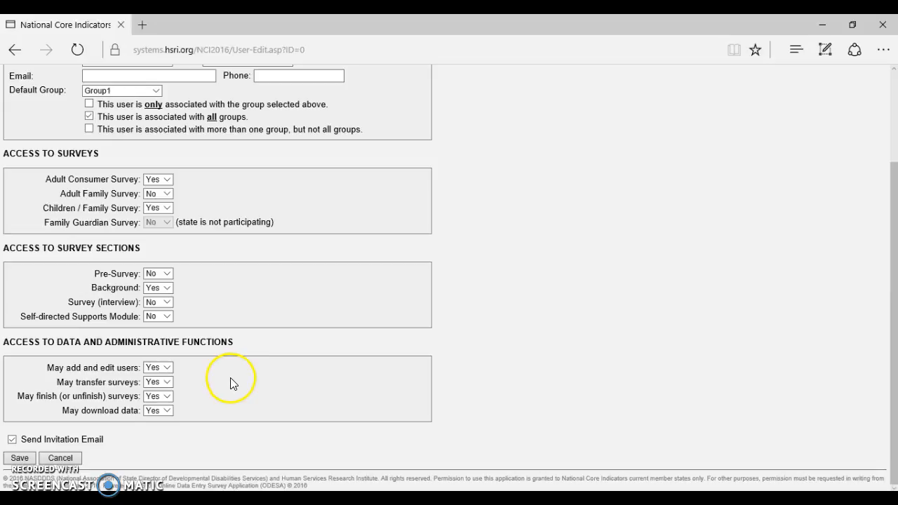
- Examine the administrator permissions for editing users, transferring surveys, finishing surveys and downloading data
click(168, 370)
click(168, 370)
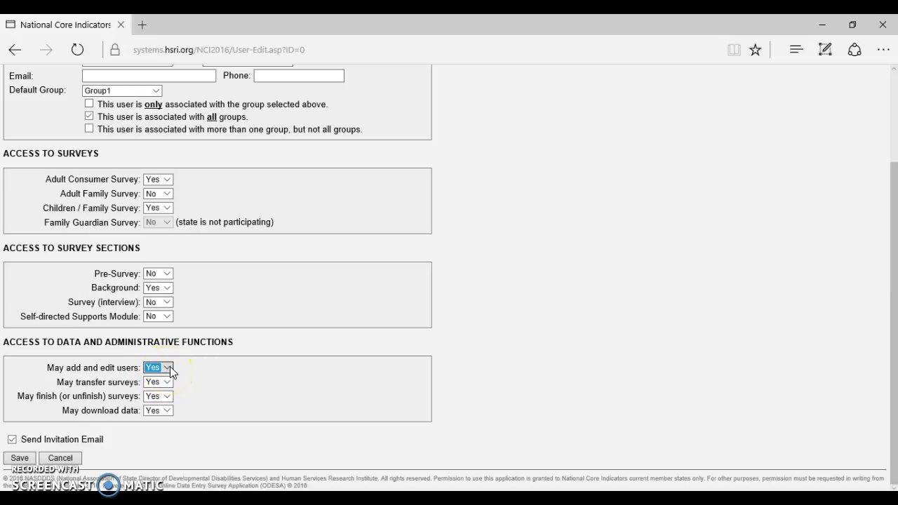
click(170, 383)
click(168, 397)
click(166, 411)
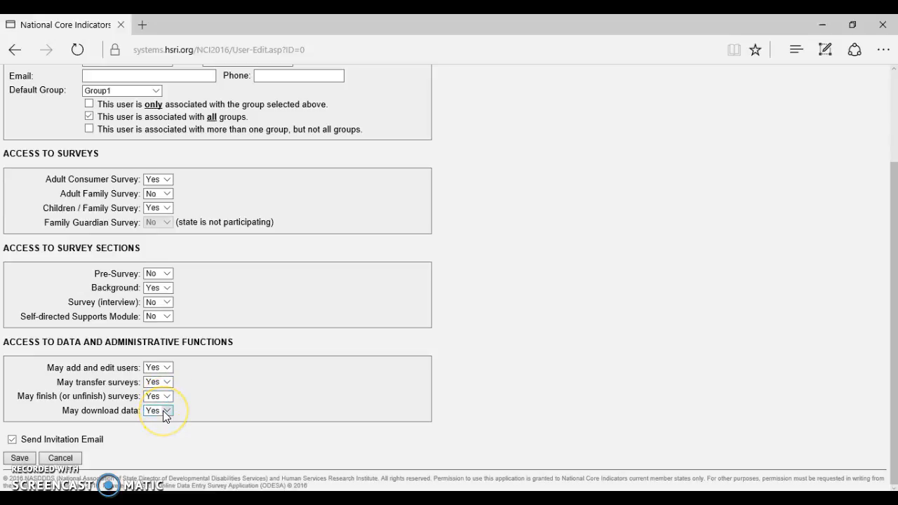
click(162, 410)
click(161, 422)
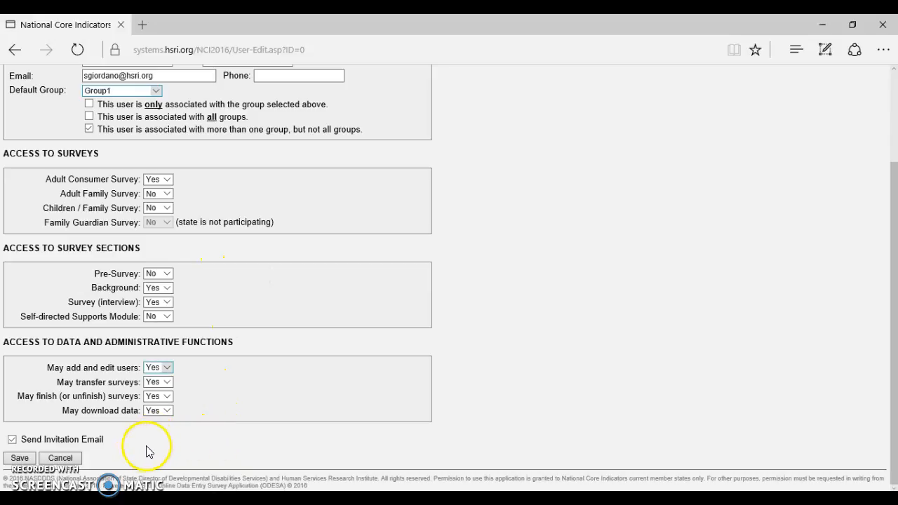
- Turn off the invitation email and save the new user
click(12, 439)
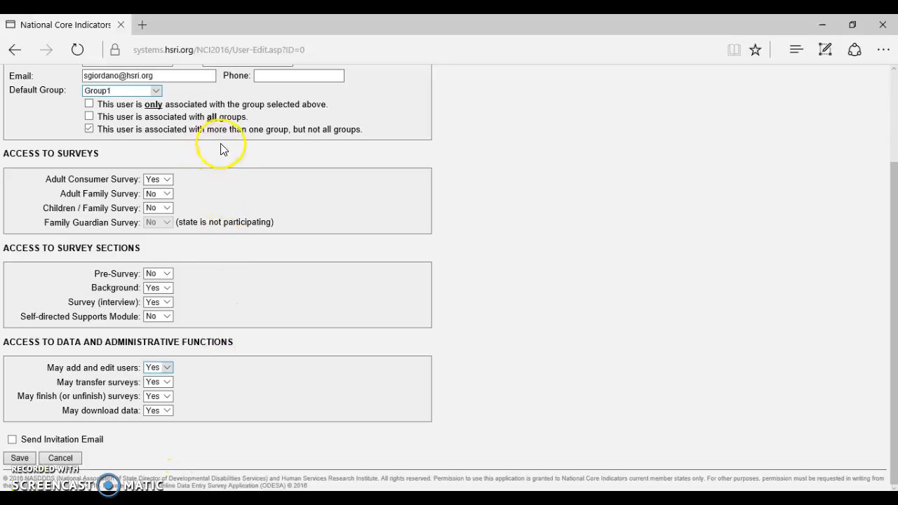
click(11, 459)
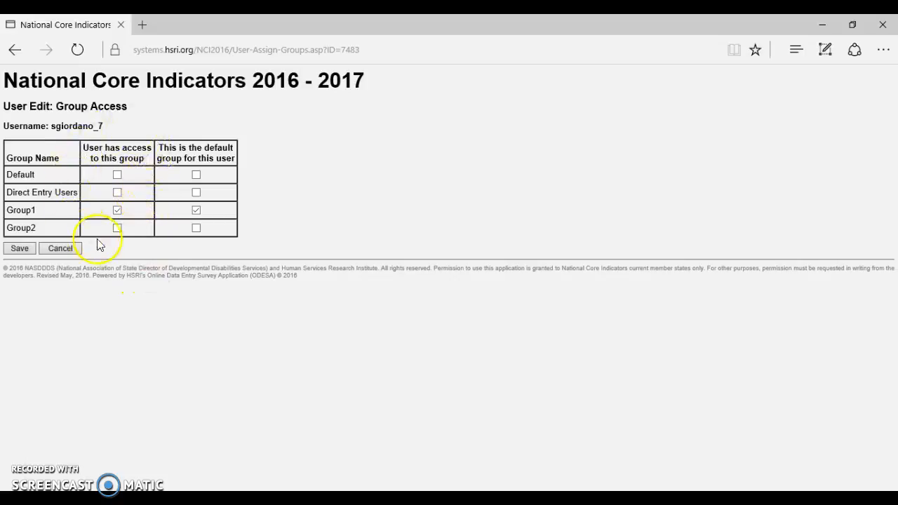
- Give the user access to the Group2 and Default groups with Group1 as the default group, and save the group access
click(117, 228)
click(118, 175)
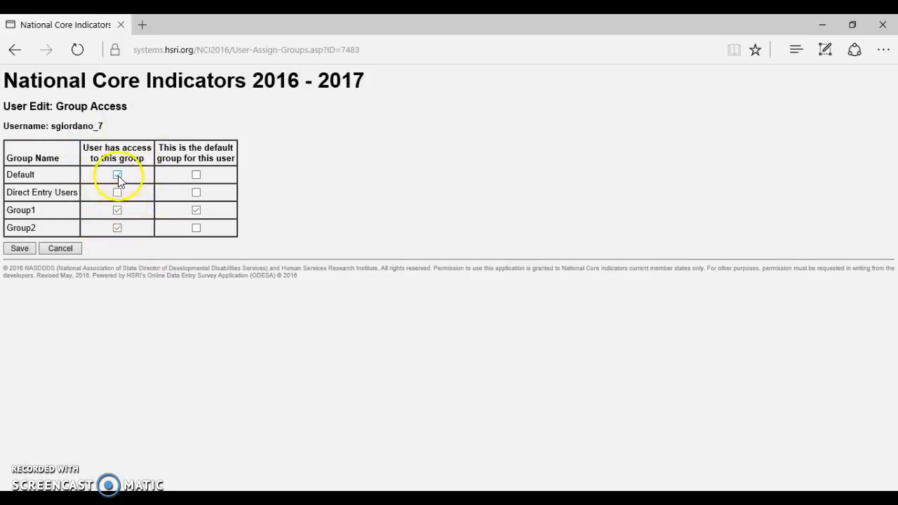
click(196, 210)
click(196, 192)
click(196, 211)
click(196, 192)
click(197, 212)
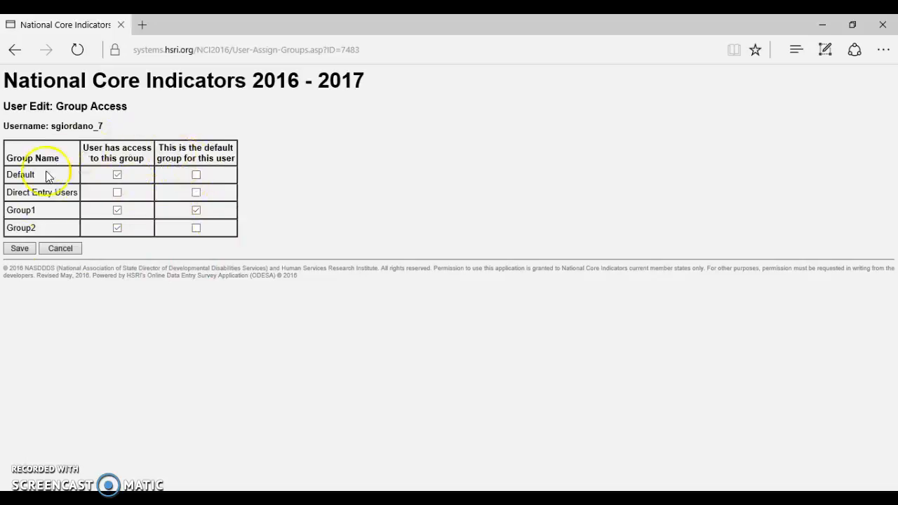
click(23, 249)
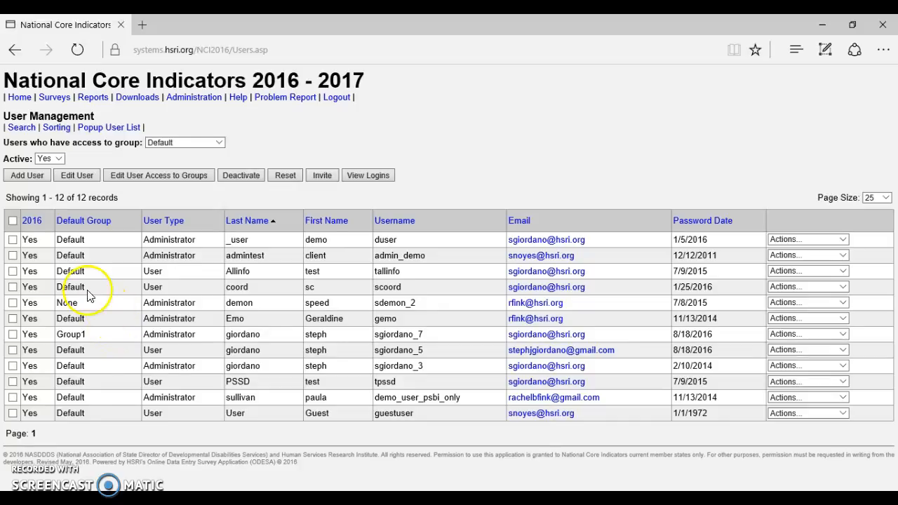
- Examine the management actions available for the first account in the user list
click(12, 240)
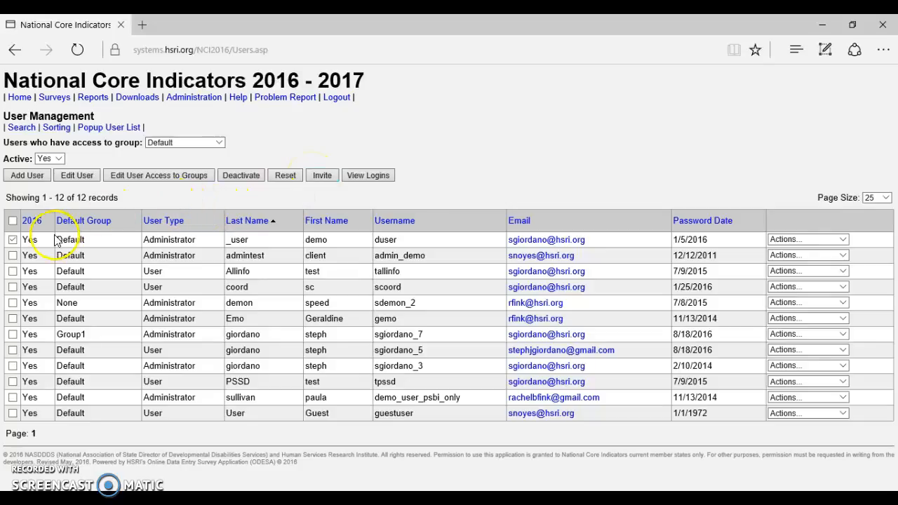
click(12, 241)
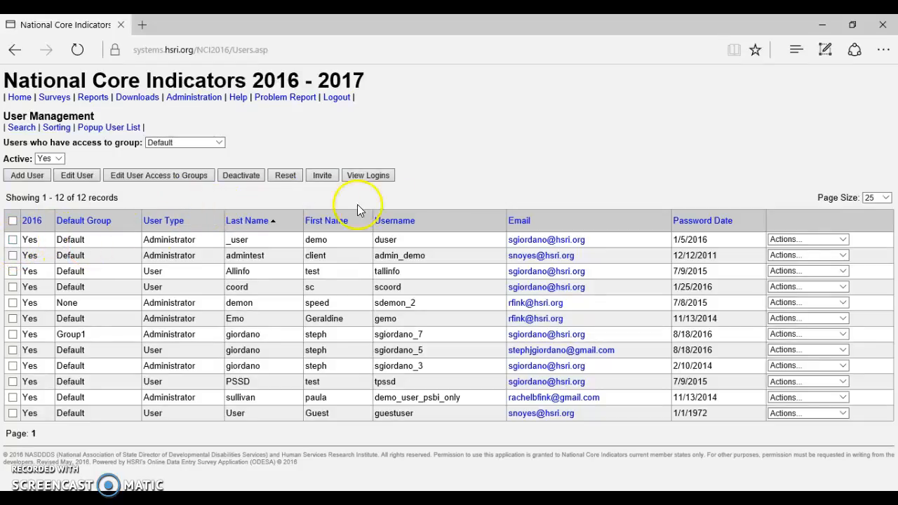
click(810, 239)
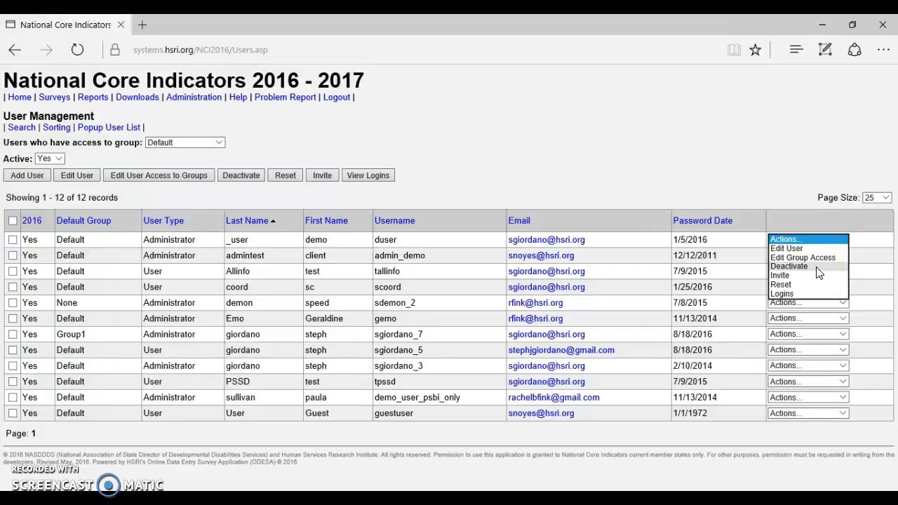
click(821, 286)
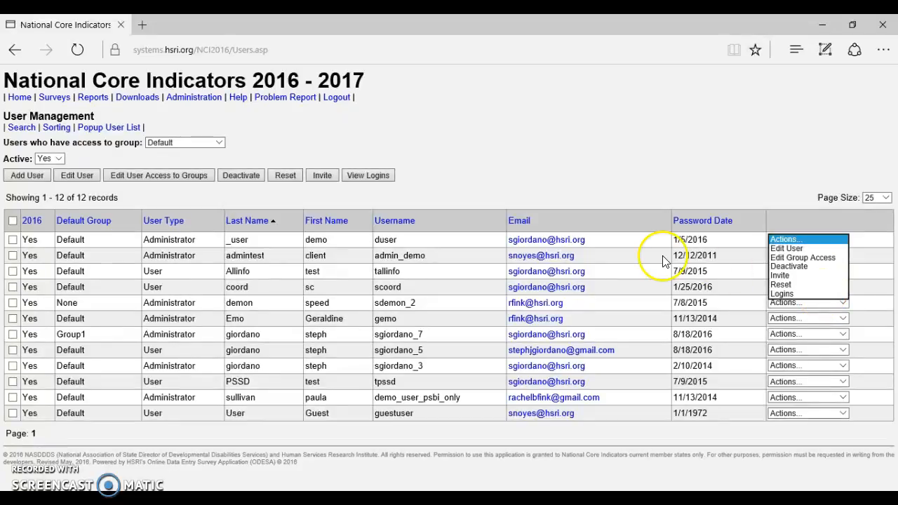
click(157, 200)
click(12, 255)
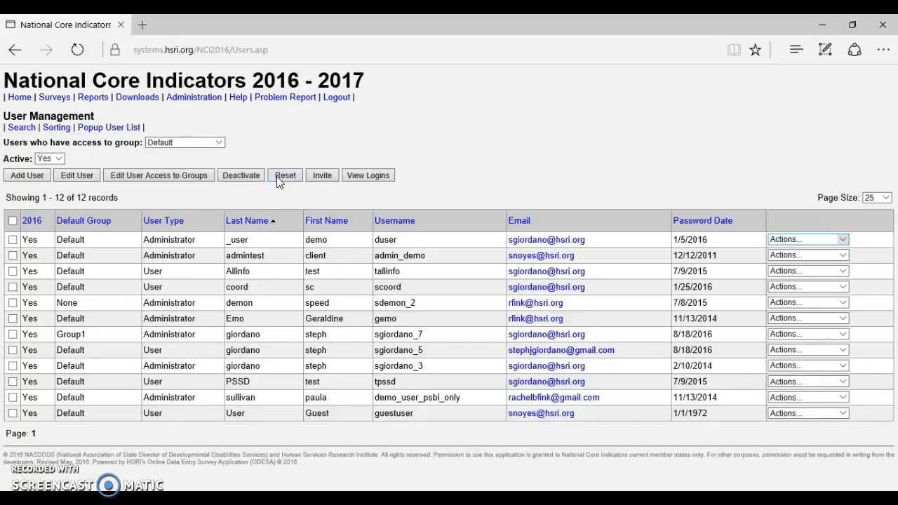
- Open the Problem Report form to view its fields, and close it again
click(285, 122)
click(280, 102)
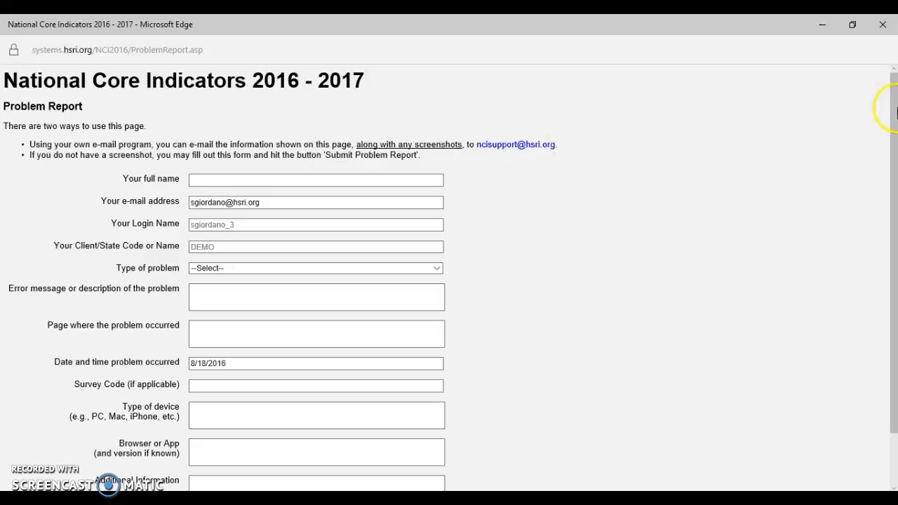
click(882, 24)
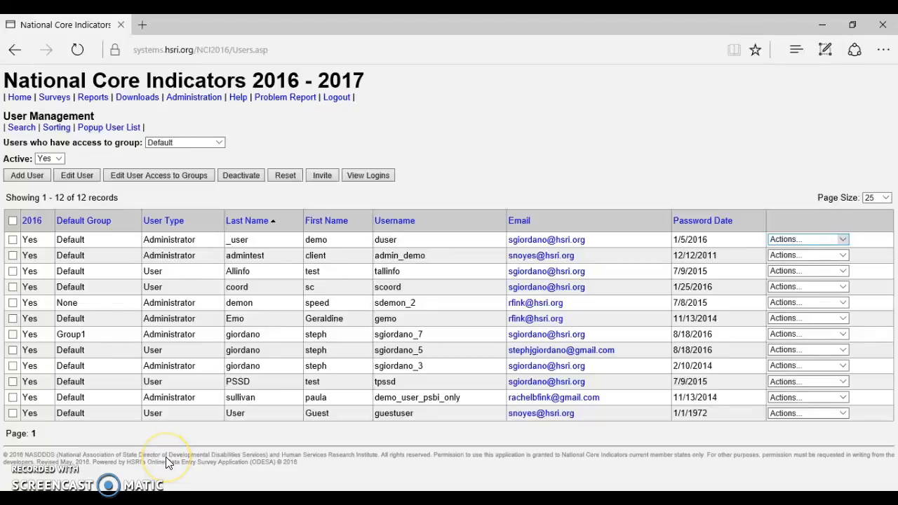